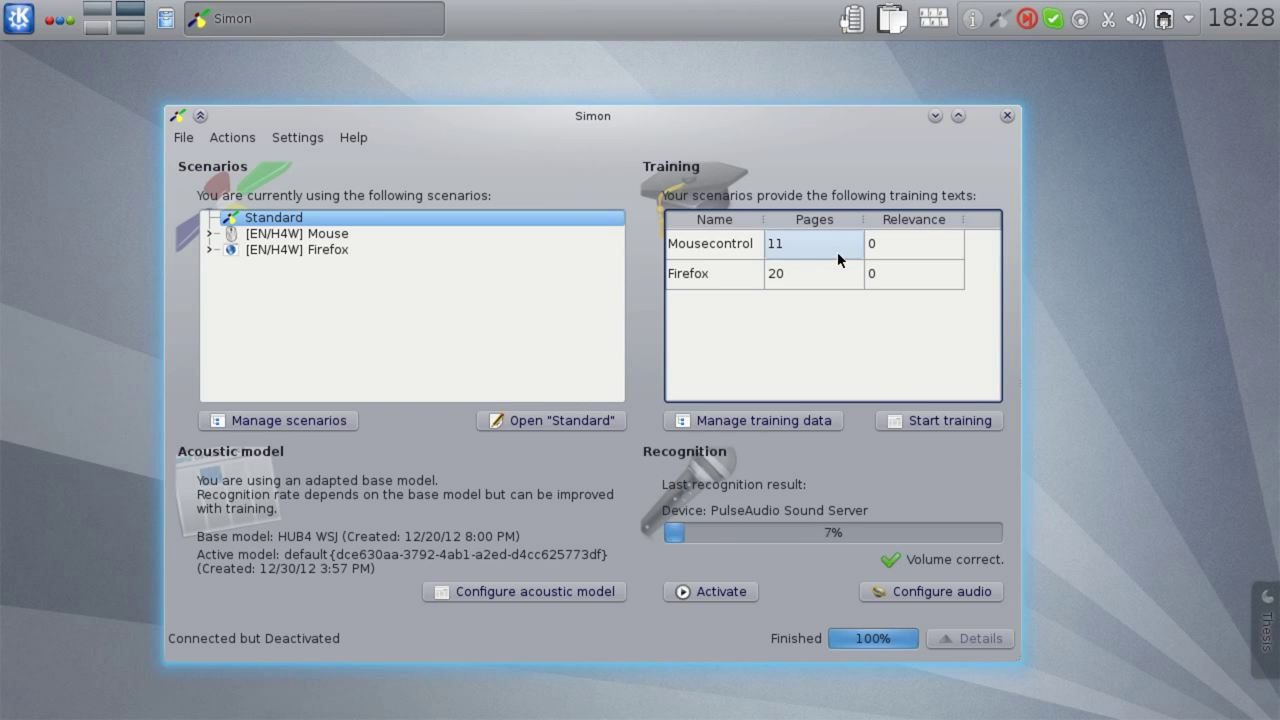
Start training with the Mousecontrol text and proceed past the introduction and volume check to the first recording page.
left_click(746, 254)
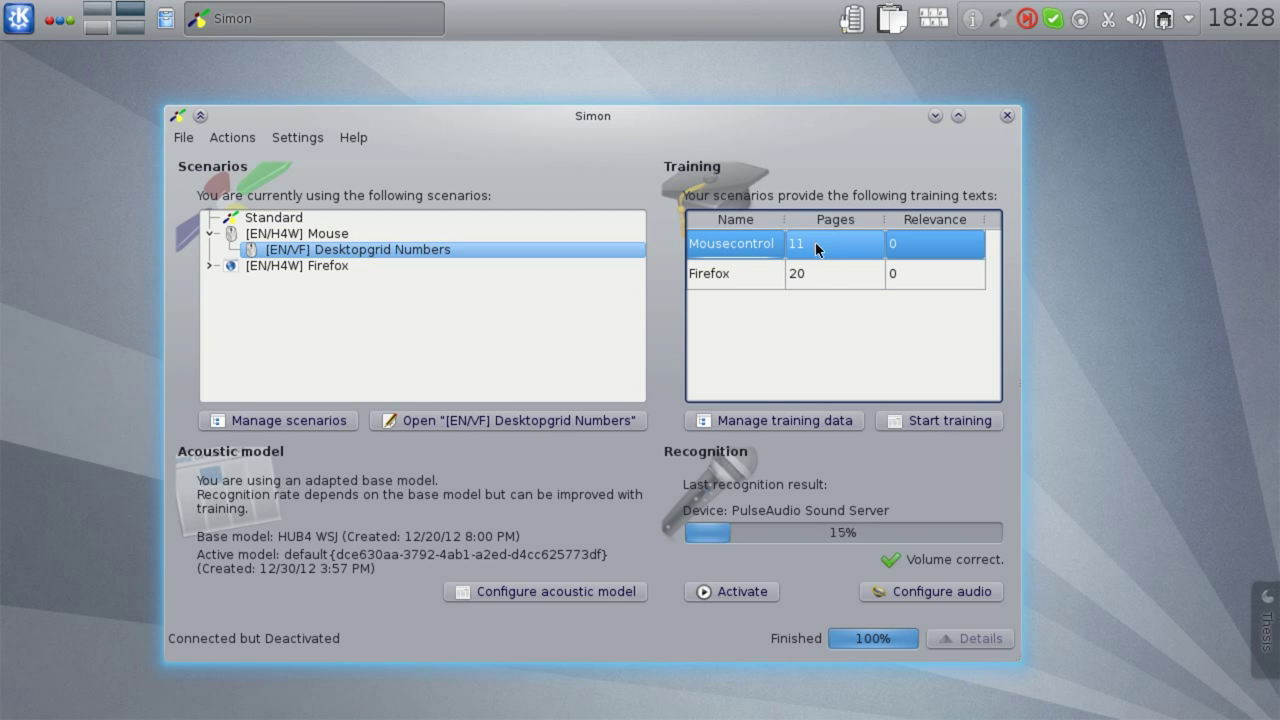
left_click(605, 251)
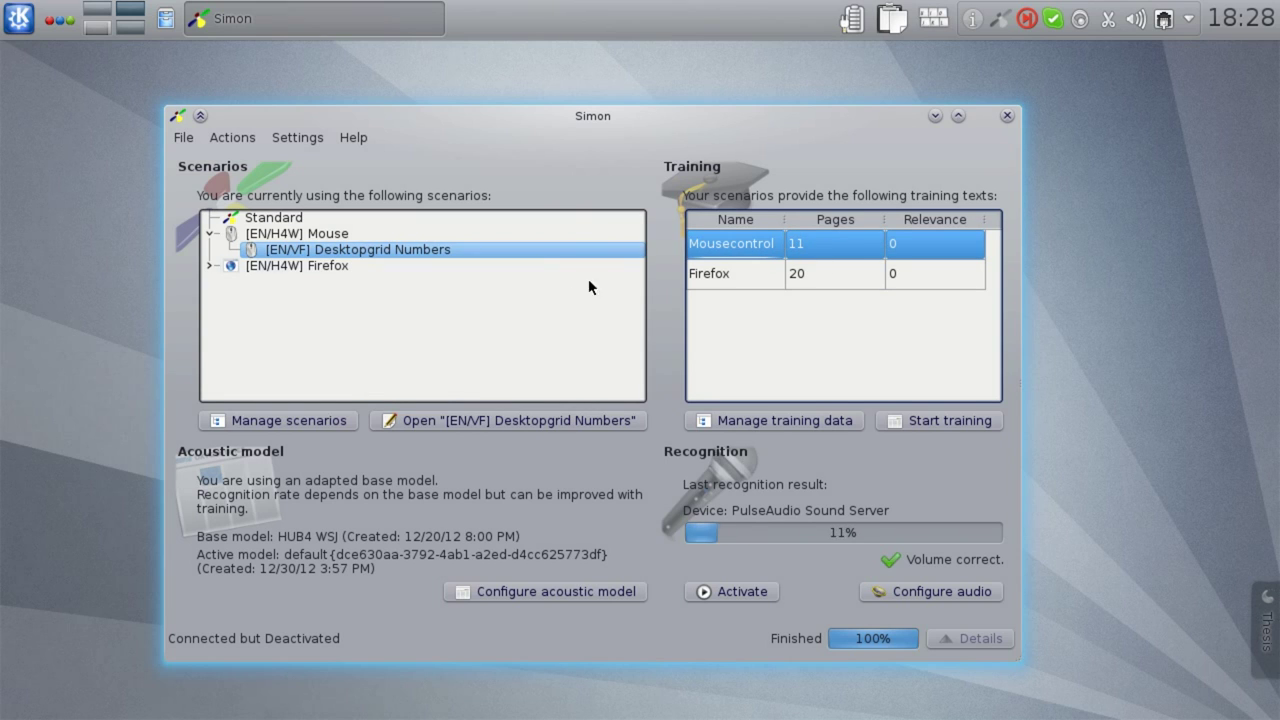
left_click(946, 422)
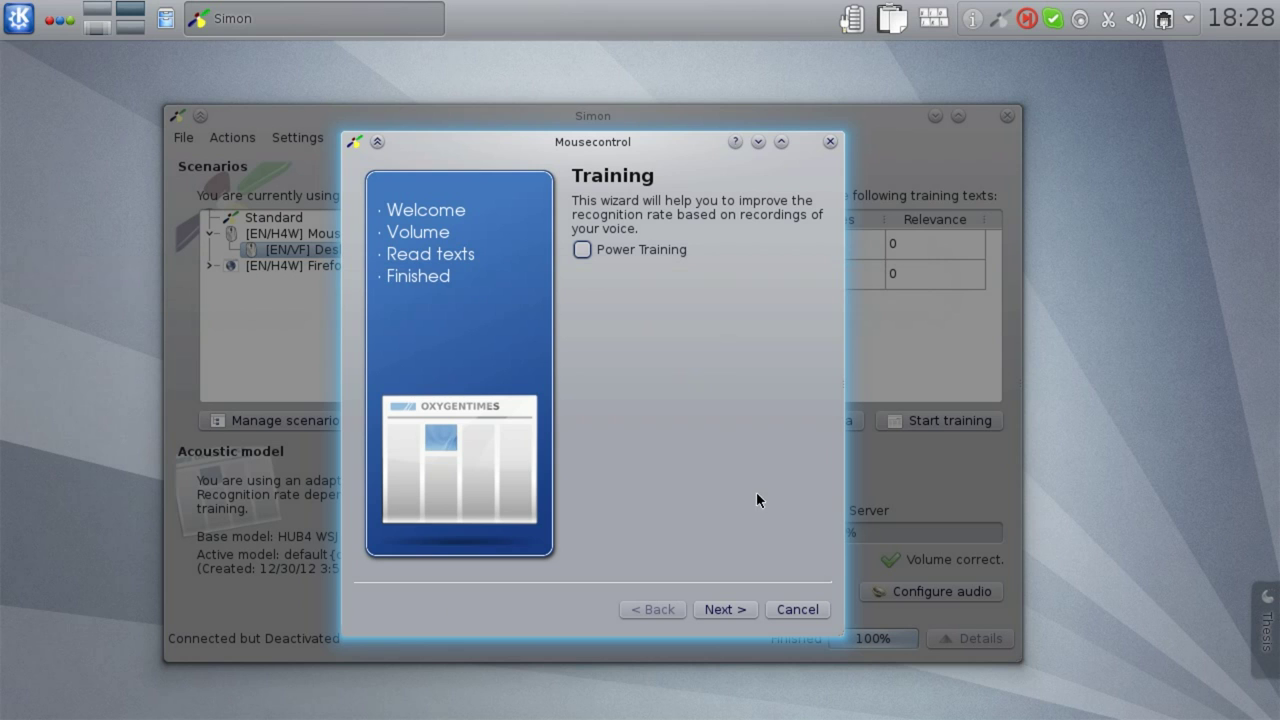
left_click(739, 611)
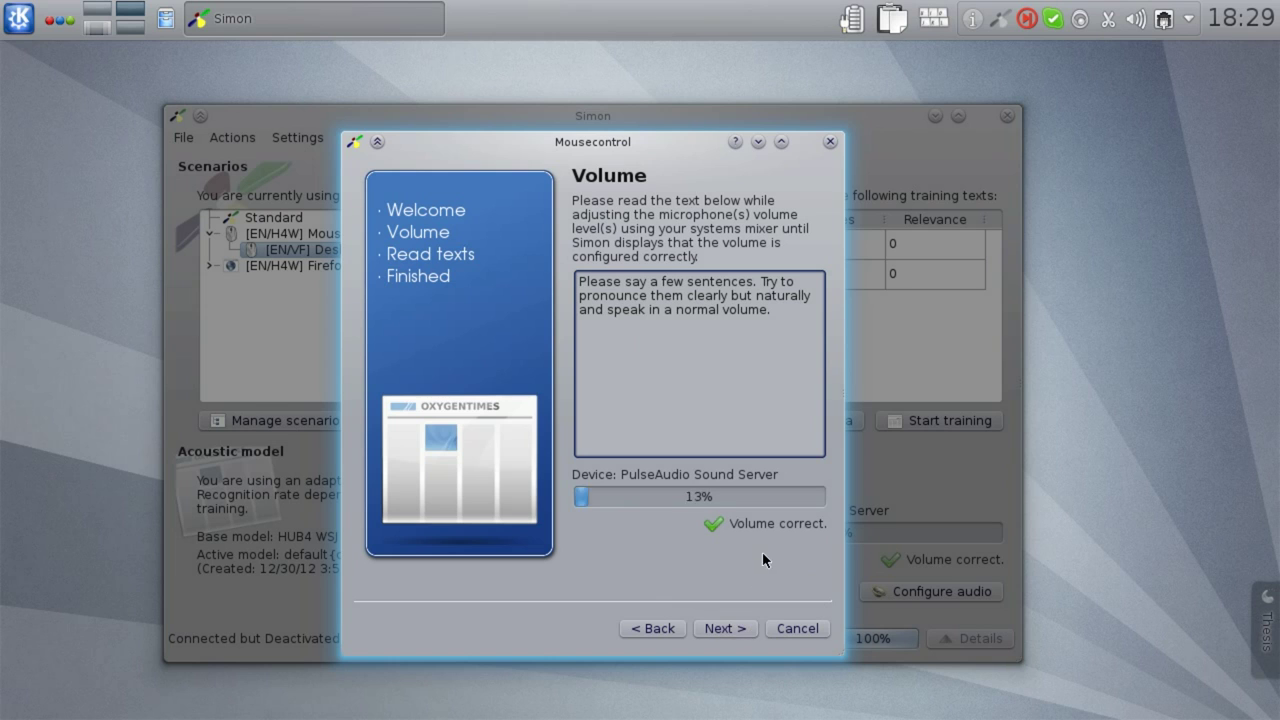
left_click(742, 623)
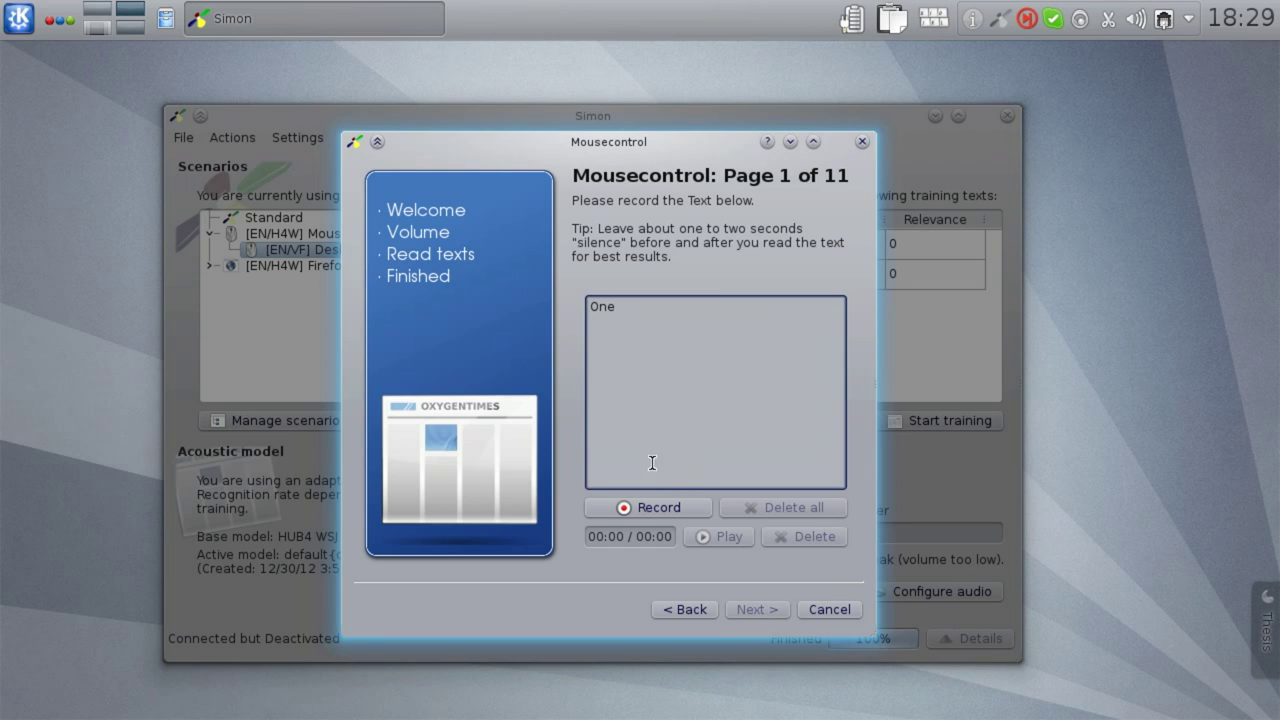
Record the word "One" on page 1 of the Mousecontrol training and proceed to page 2.
left_click(679, 509)
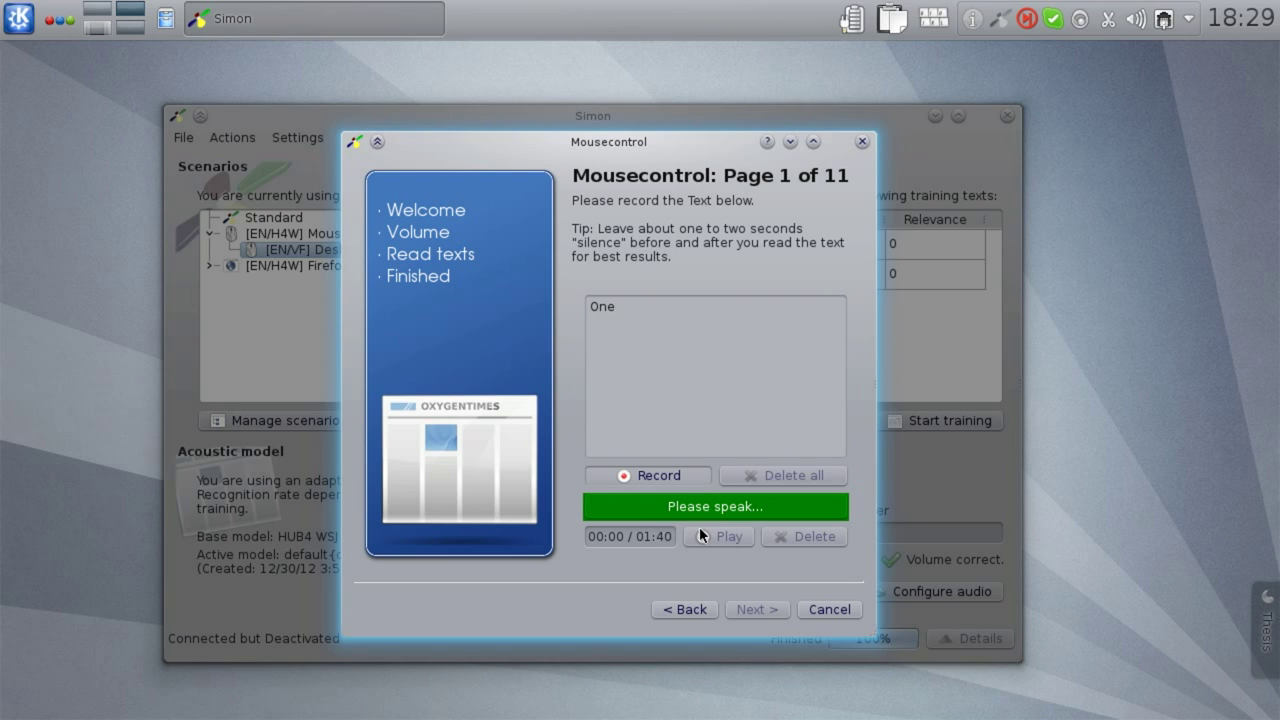
left_click(680, 475)
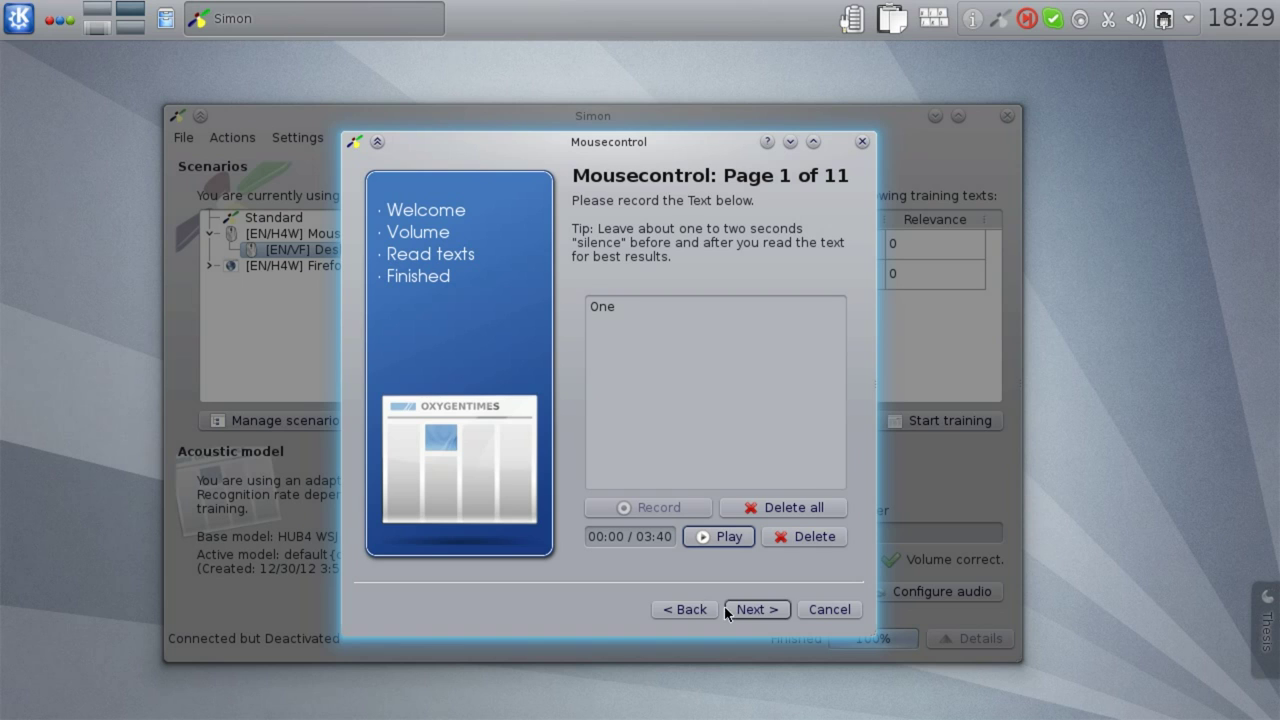
left_click(739, 609)
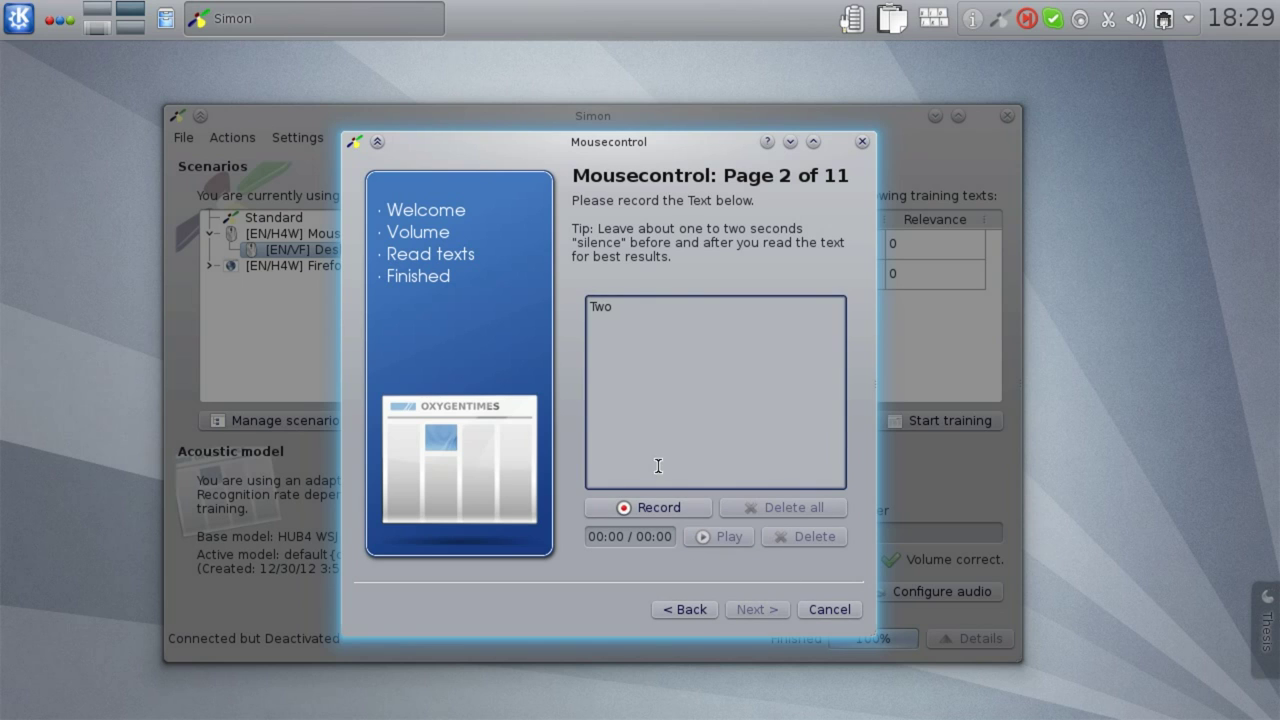
Return to the training wizard's introduction, enable Power Training, and go forward again to page 1.
left_click(697, 609)
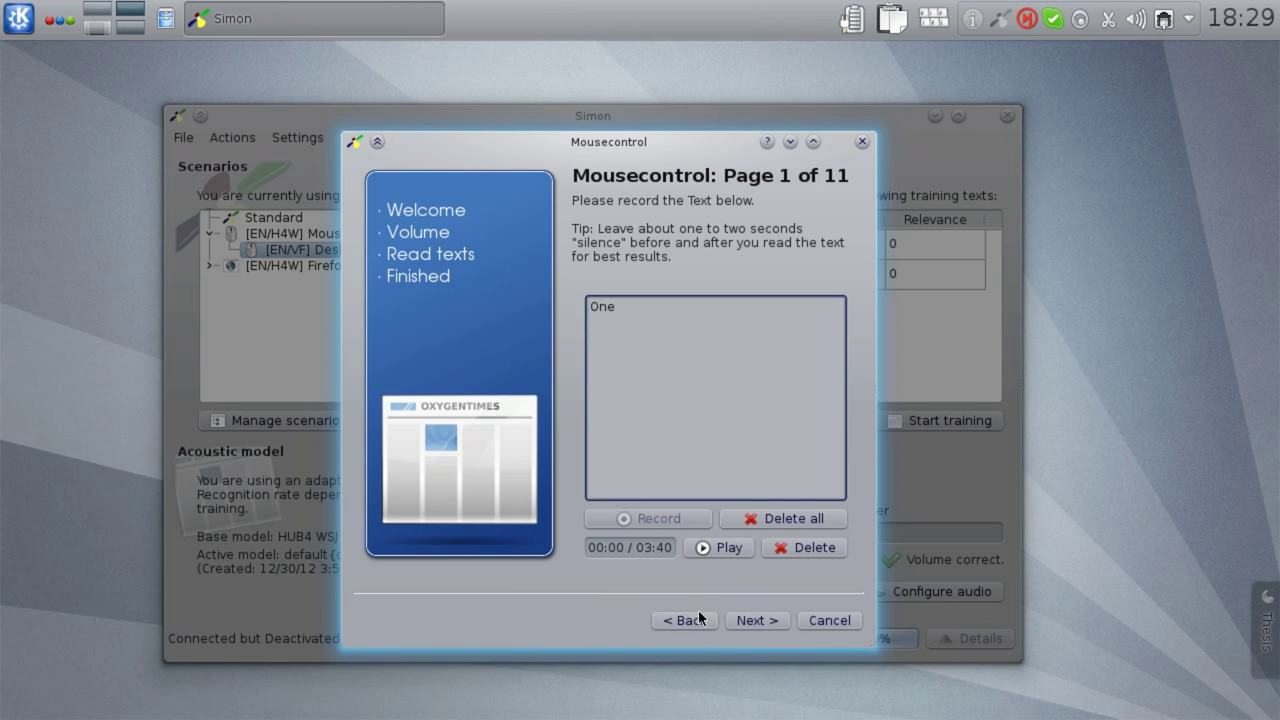
left_click(698, 611)
left_click(697, 610)
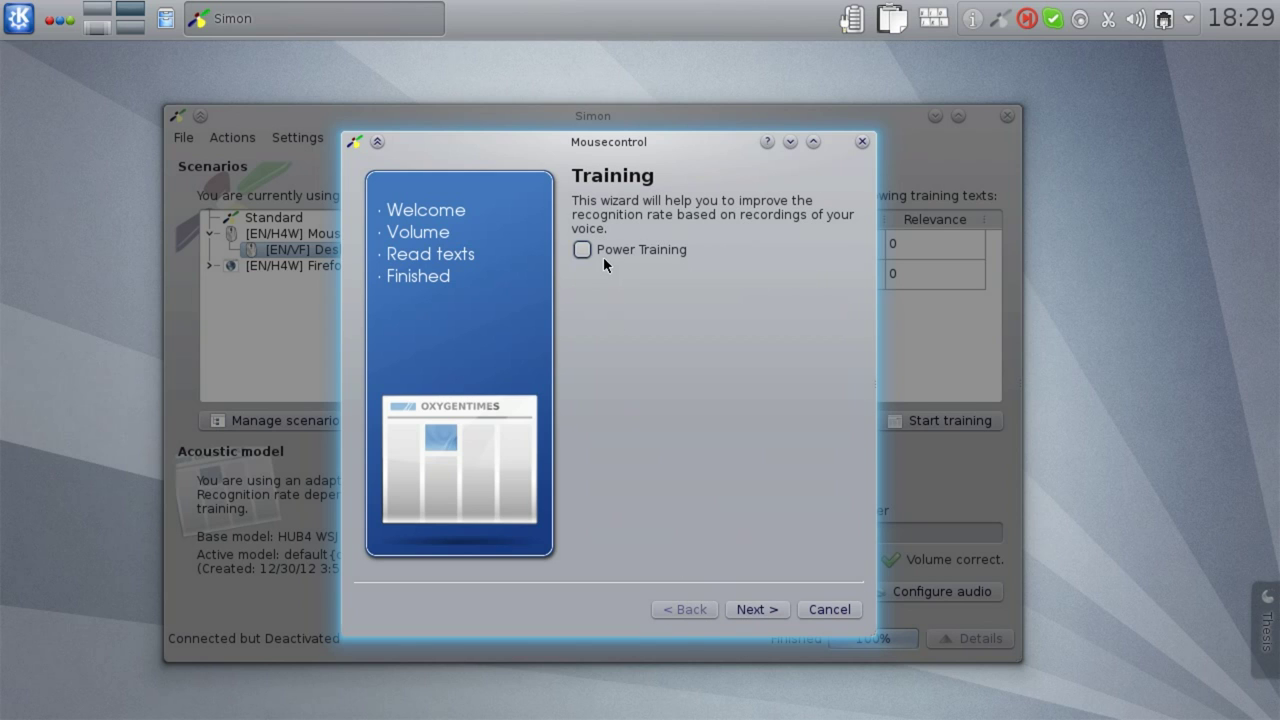
left_click(762, 603)
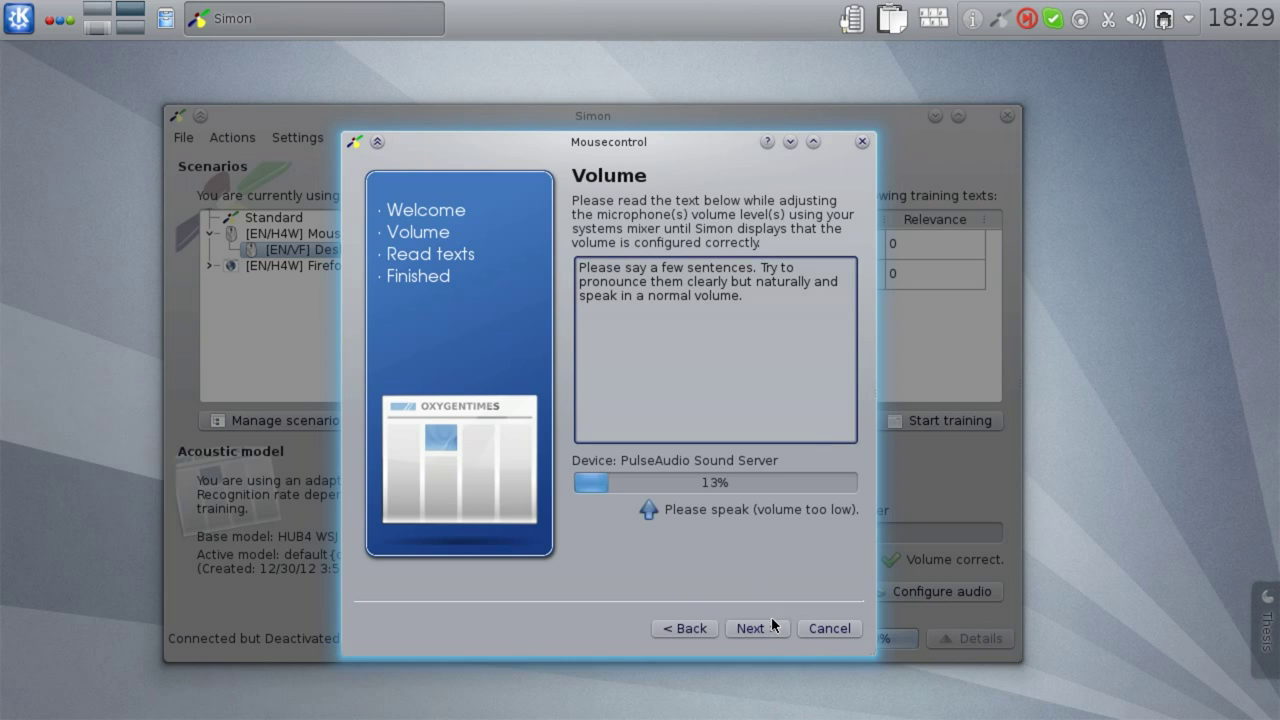
left_click(768, 615)
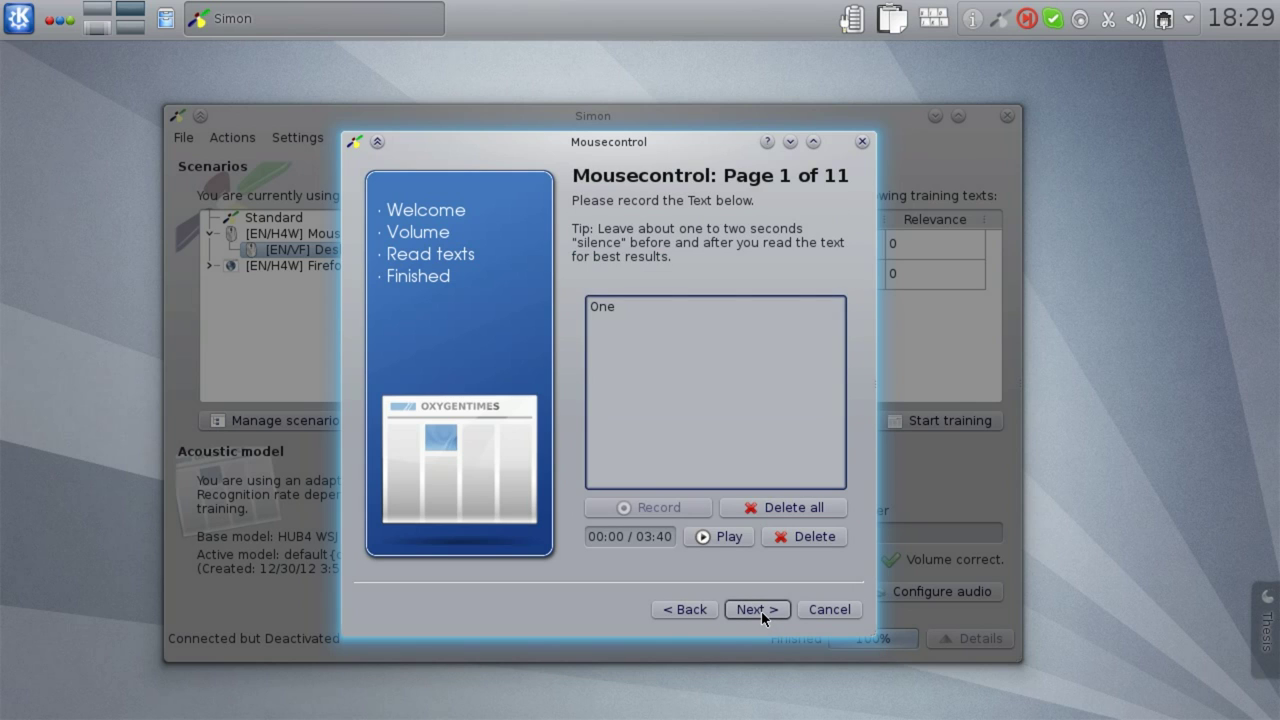
Record pages 2 to 11 of the Mousecontrol text, from "Two" to "Control mouse", and finish the training wizard.
left_click(761, 611)
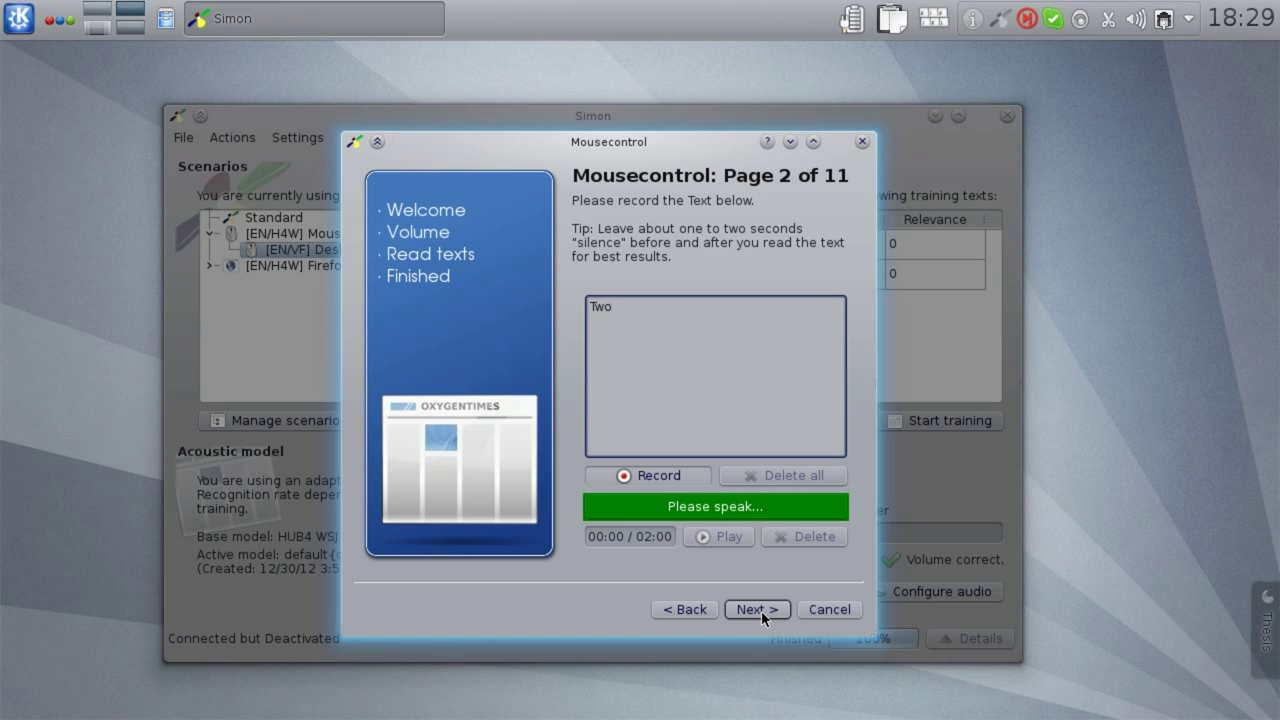
left_click(761, 611)
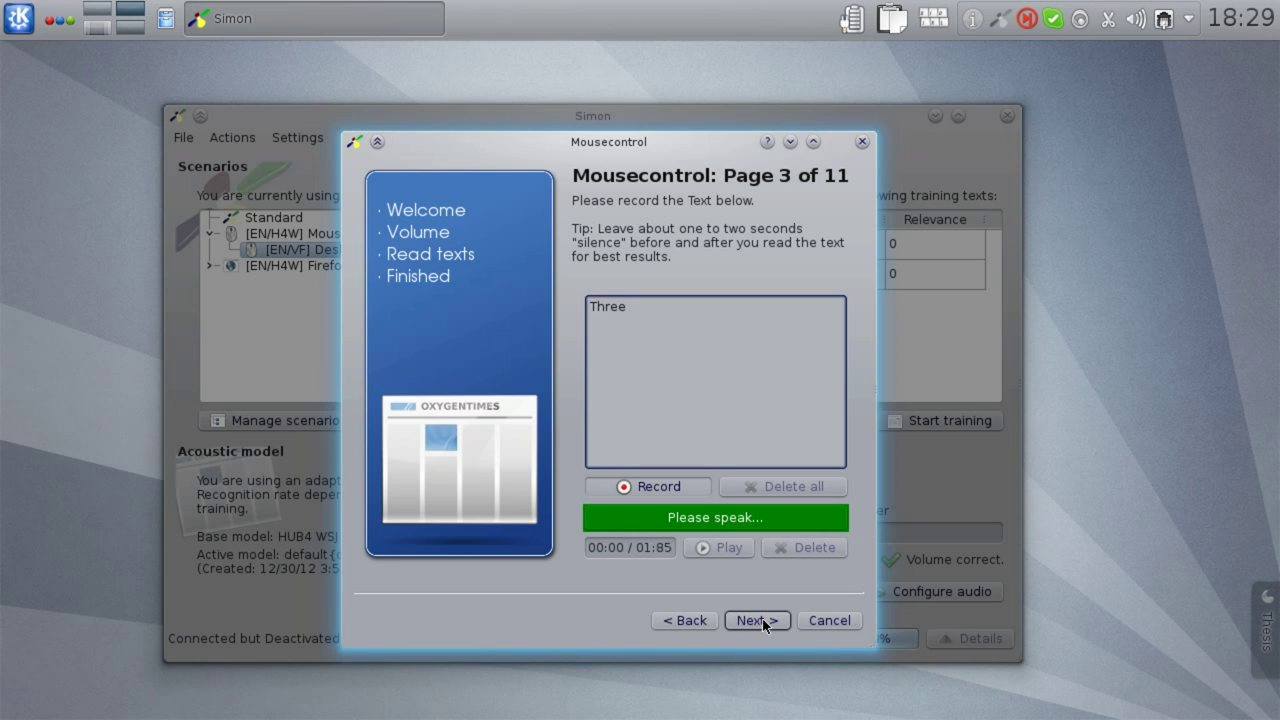
left_click(762, 619)
left_click(761, 620)
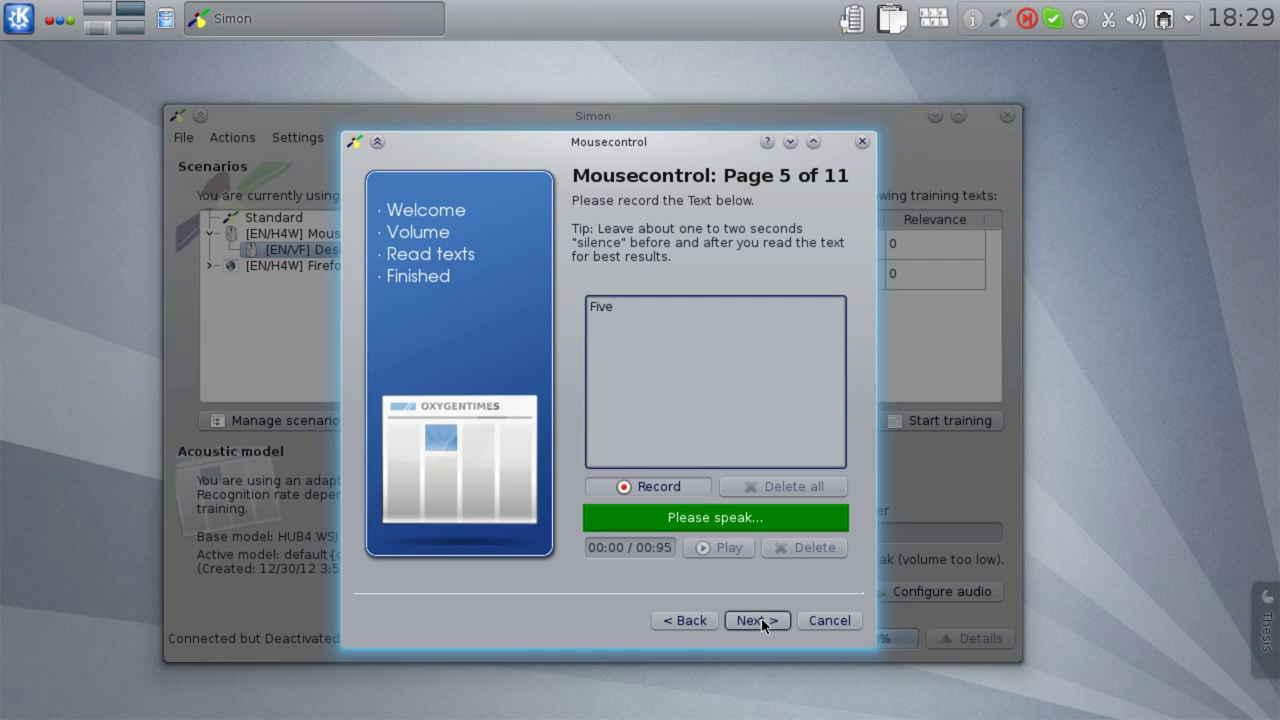
left_click(762, 620)
left_click(762, 620)
left_click(762, 620)
left_click(761, 621)
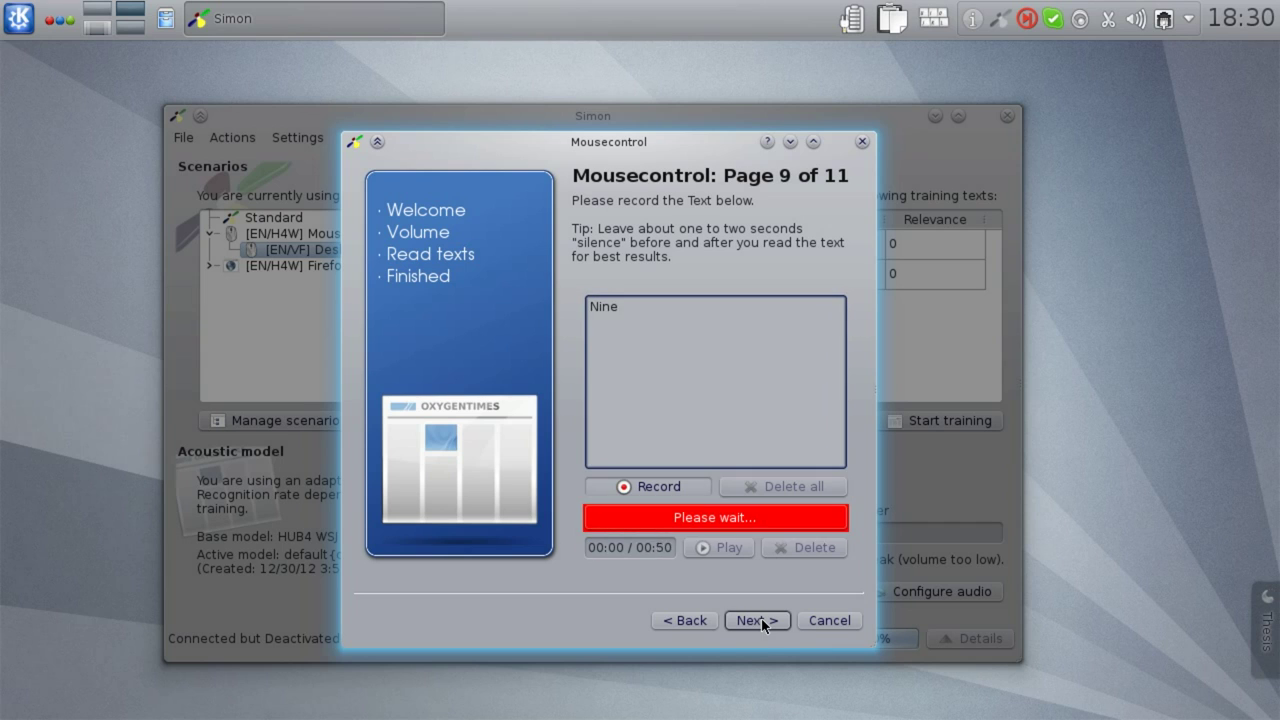
left_click(761, 621)
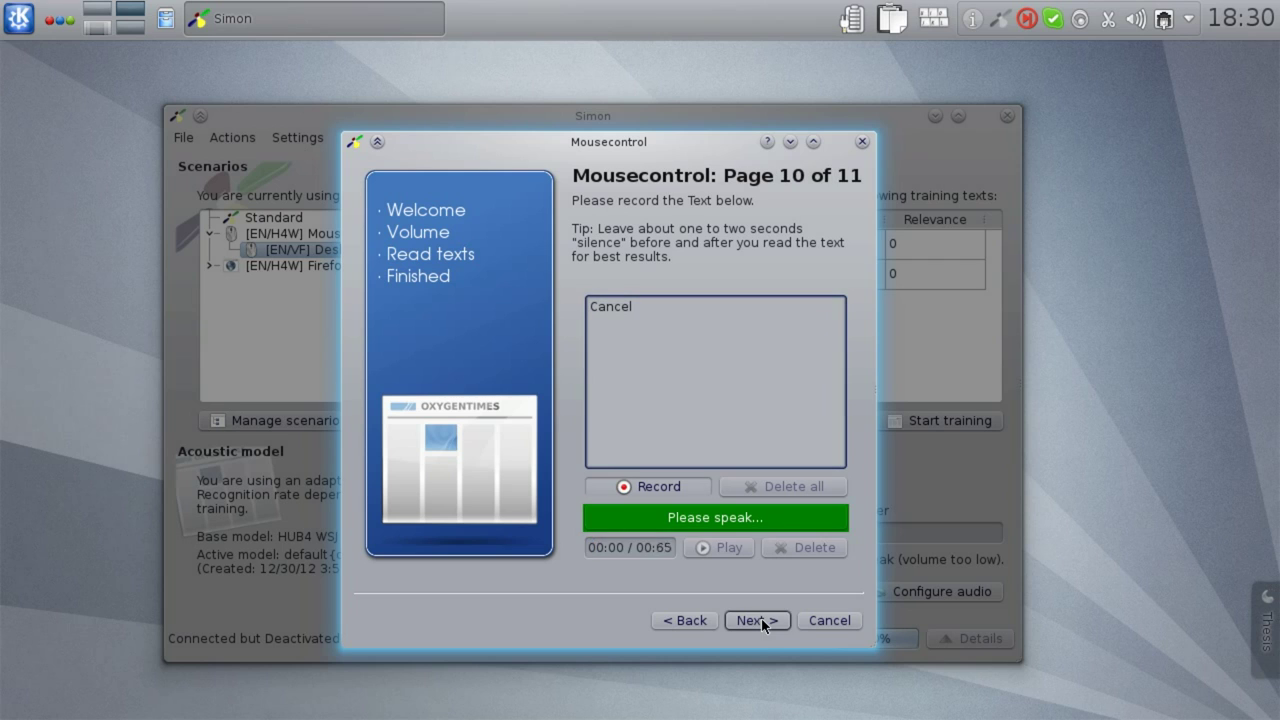
left_click(761, 621)
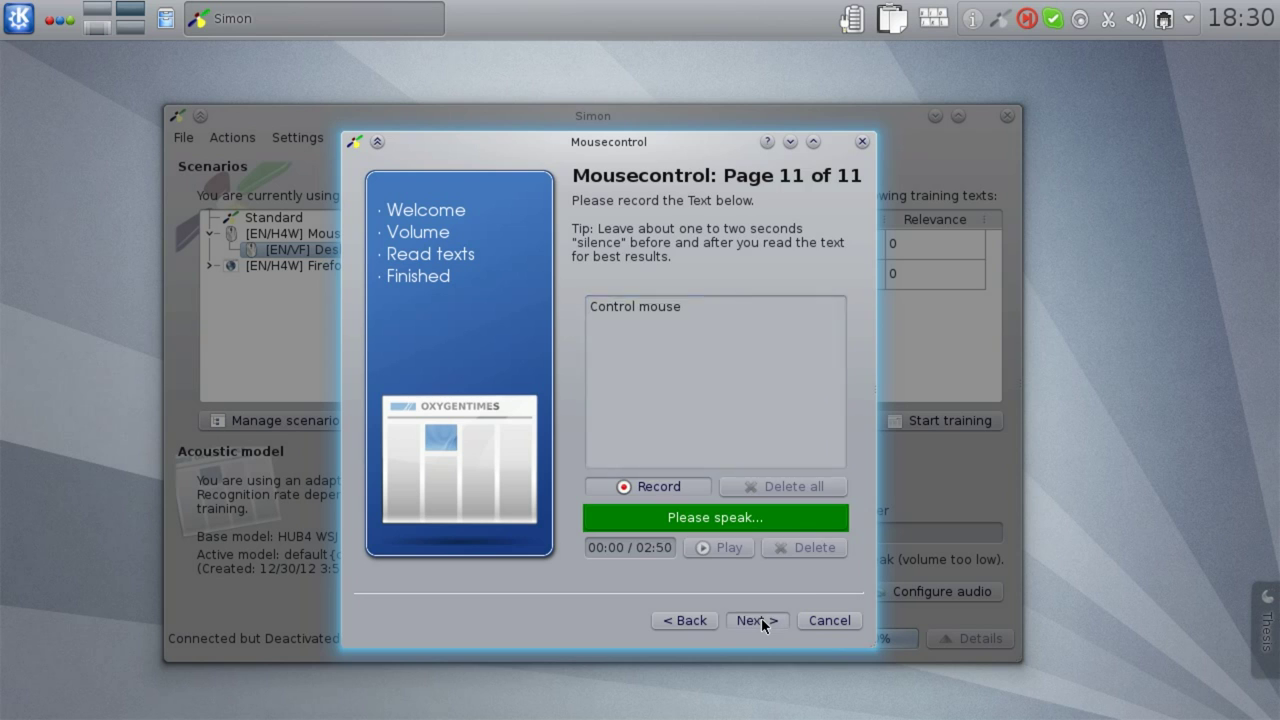
left_click(761, 621)
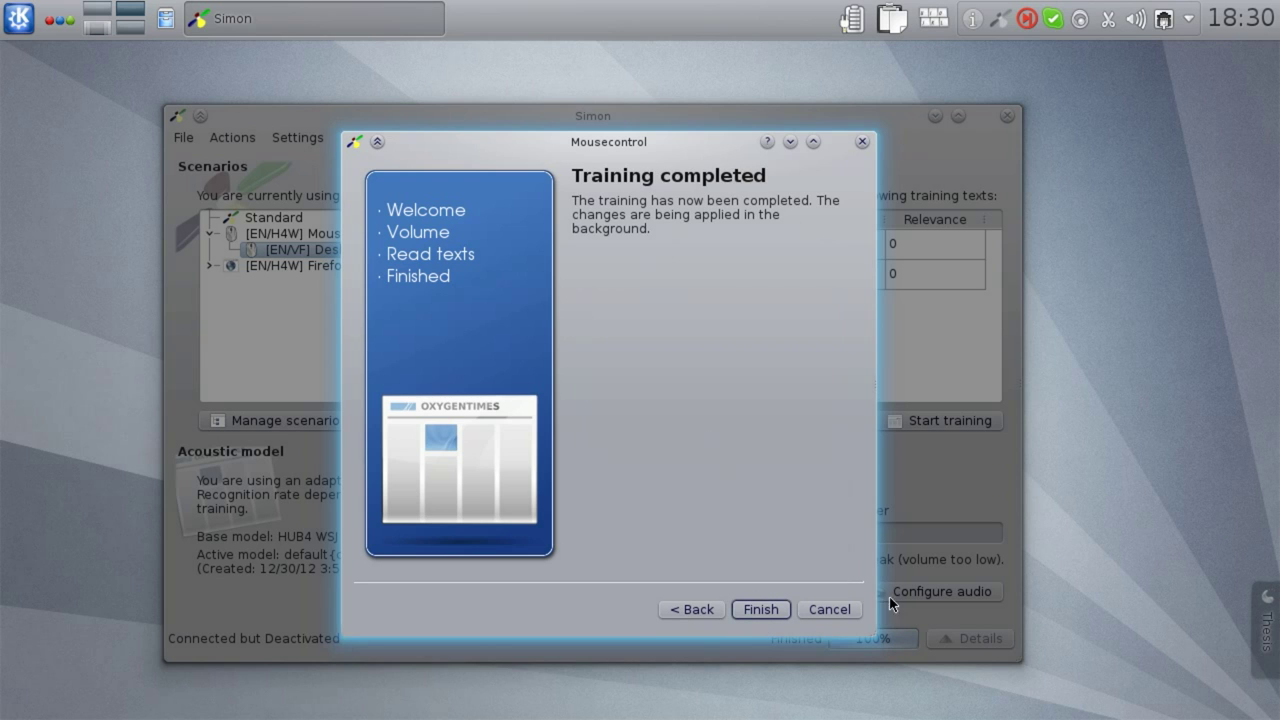
left_click(763, 606)
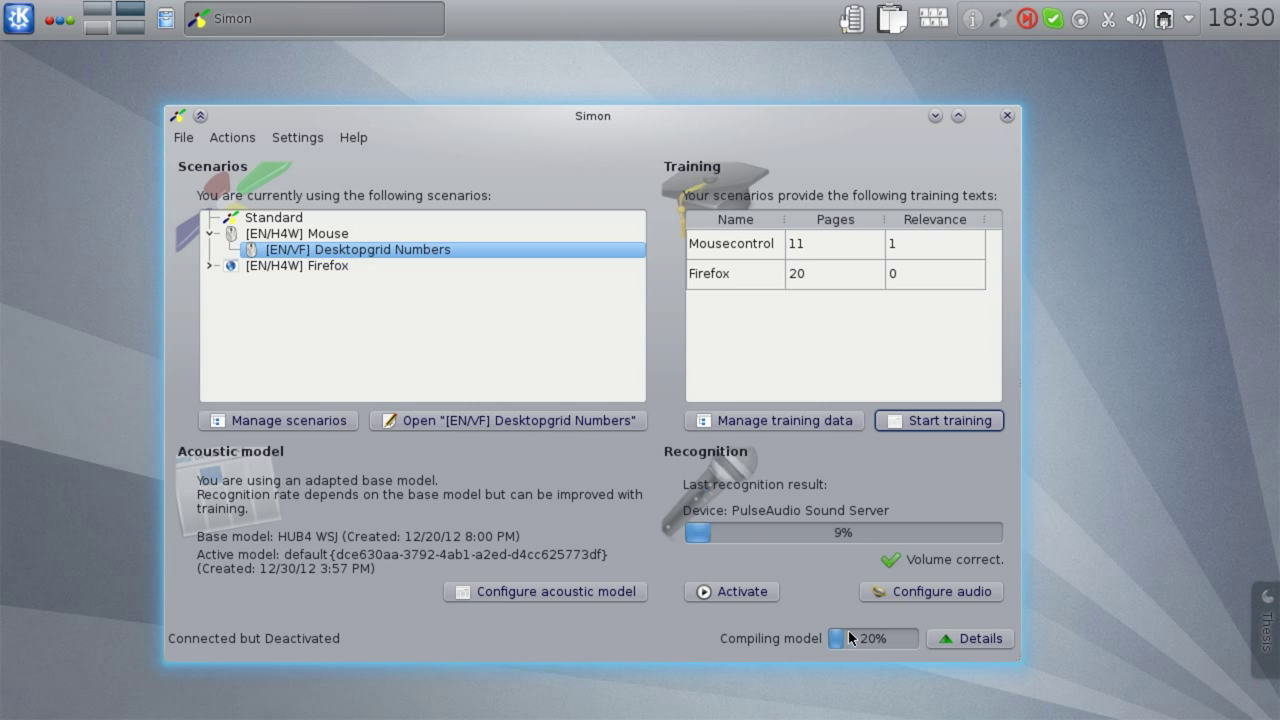
Examine the model compilation details and the available base models in the acoustic model configuration, without changing any setting.
left_click(949, 641)
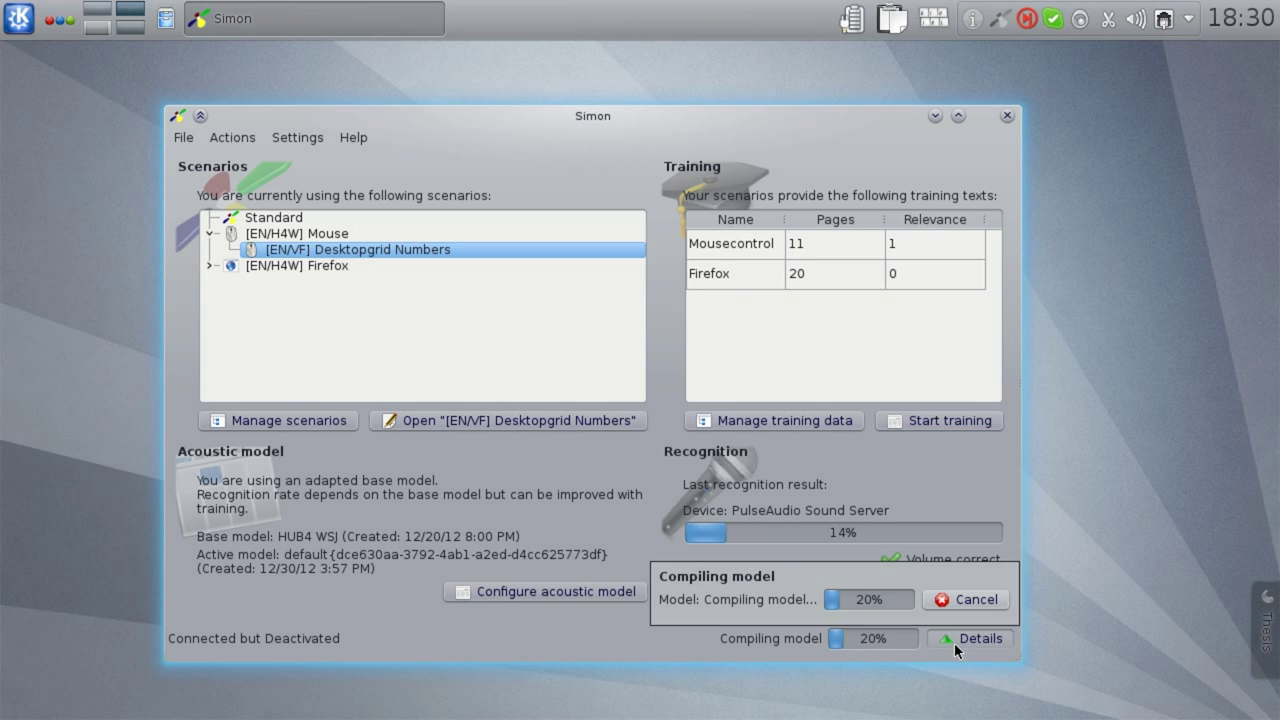
left_click(954, 643)
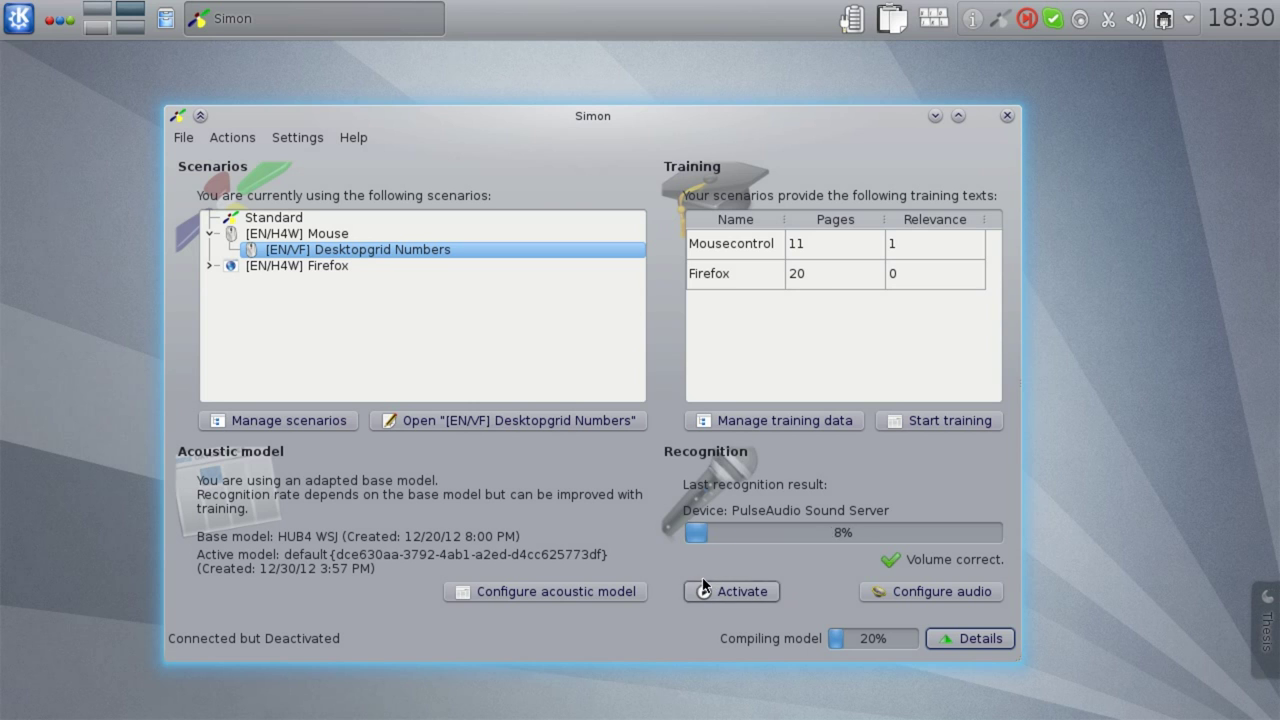
left_click(581, 594)
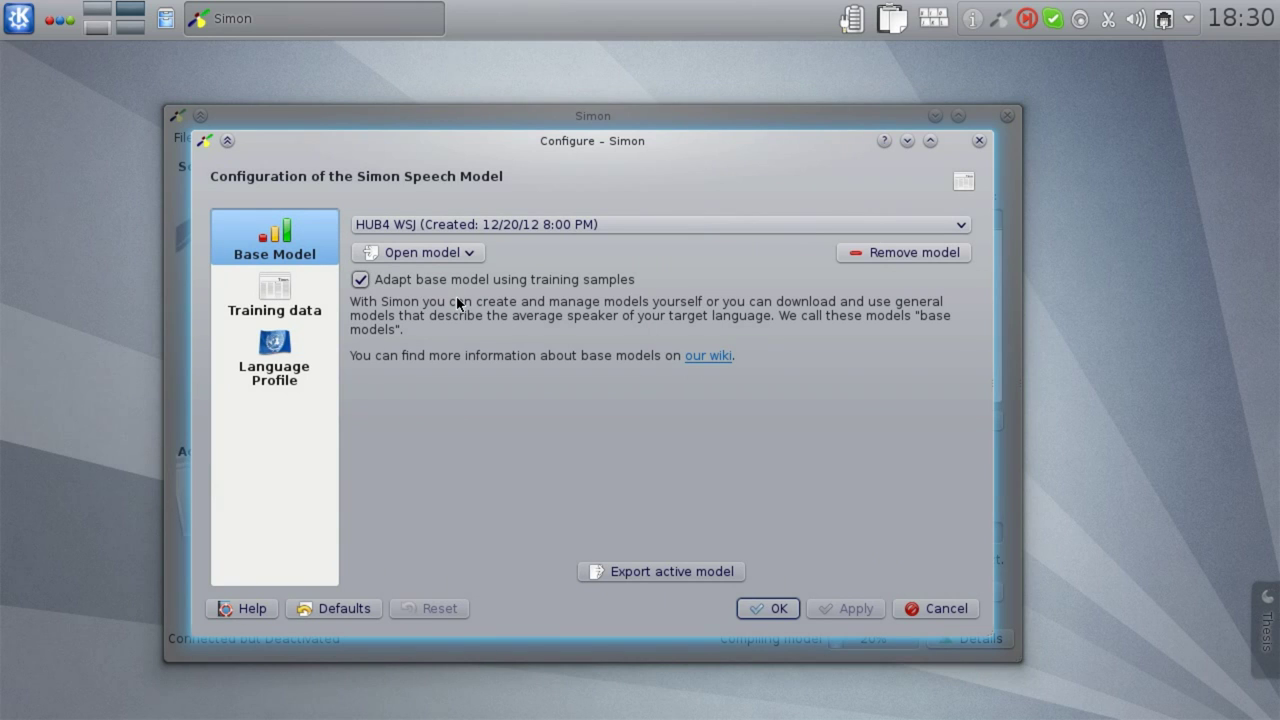
left_click(587, 232)
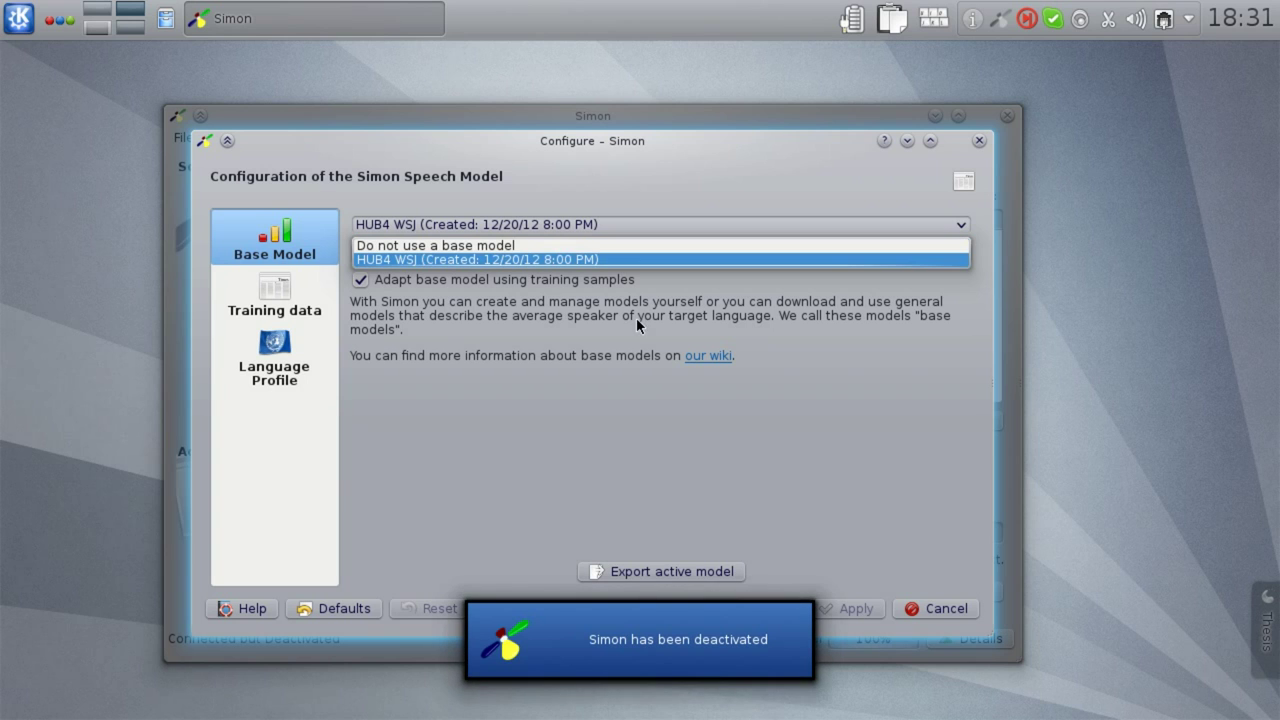
left_click(883, 532)
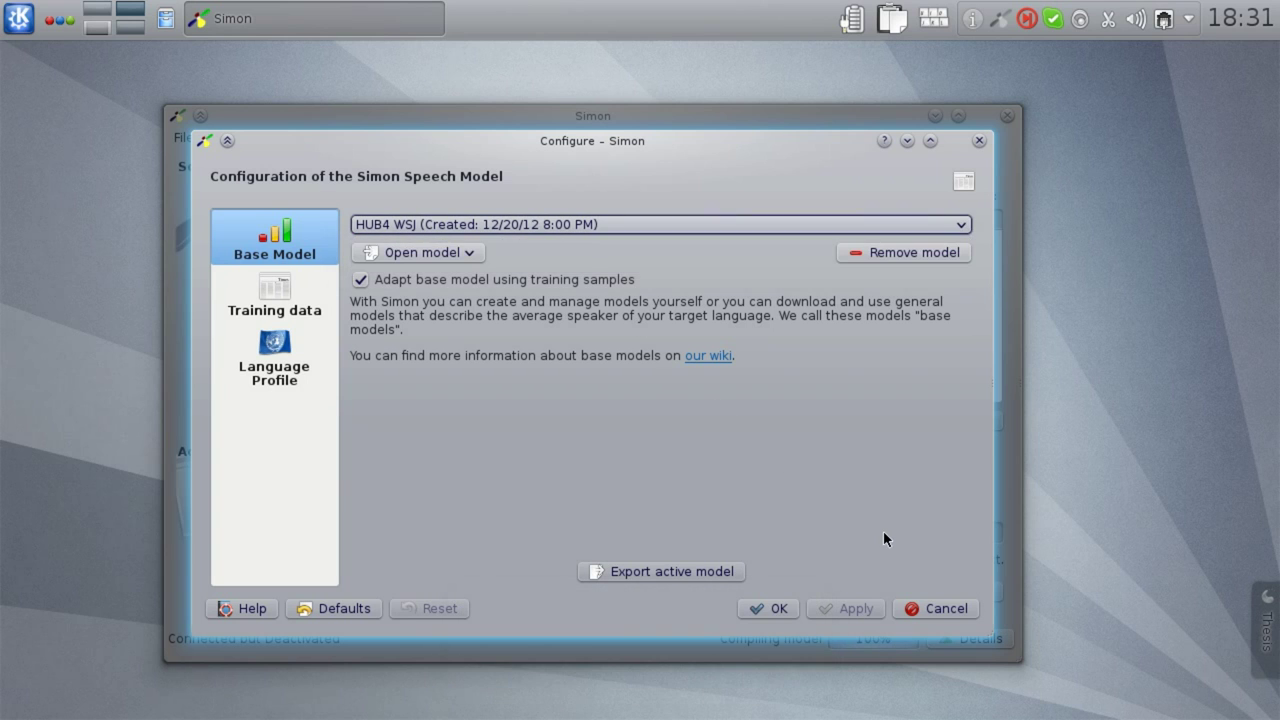
left_click(928, 600)
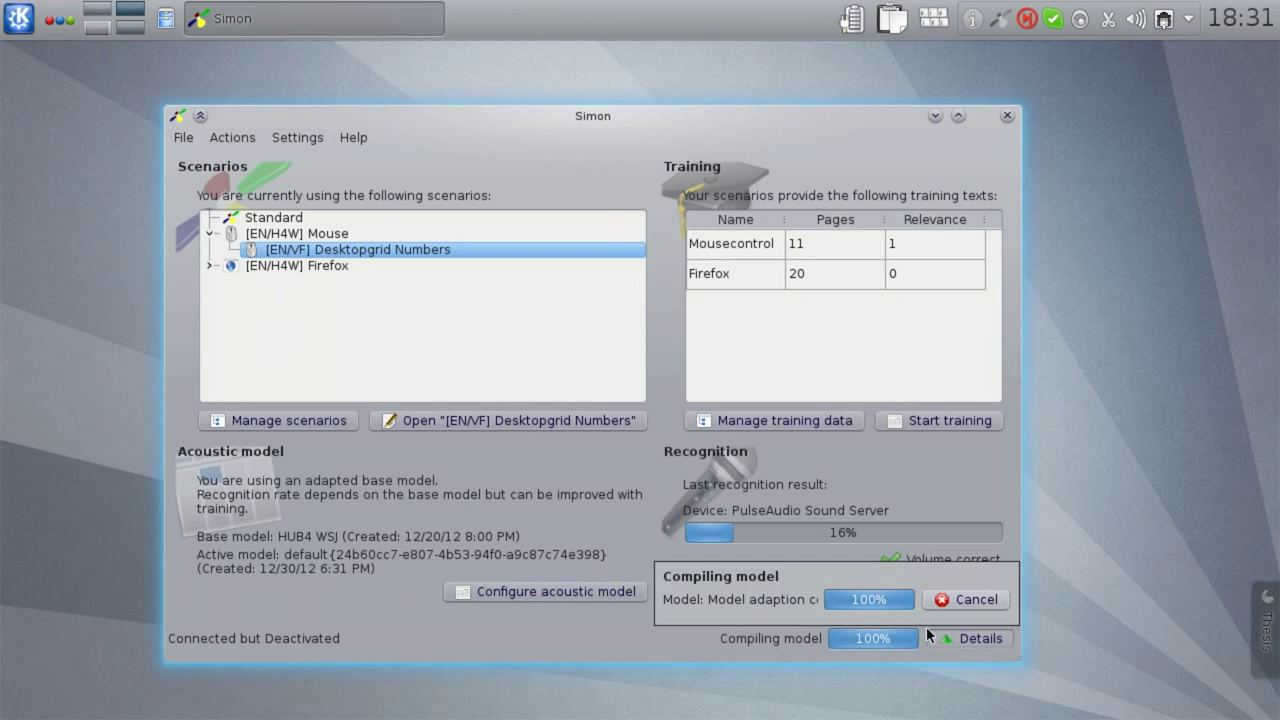
left_click(948, 637)
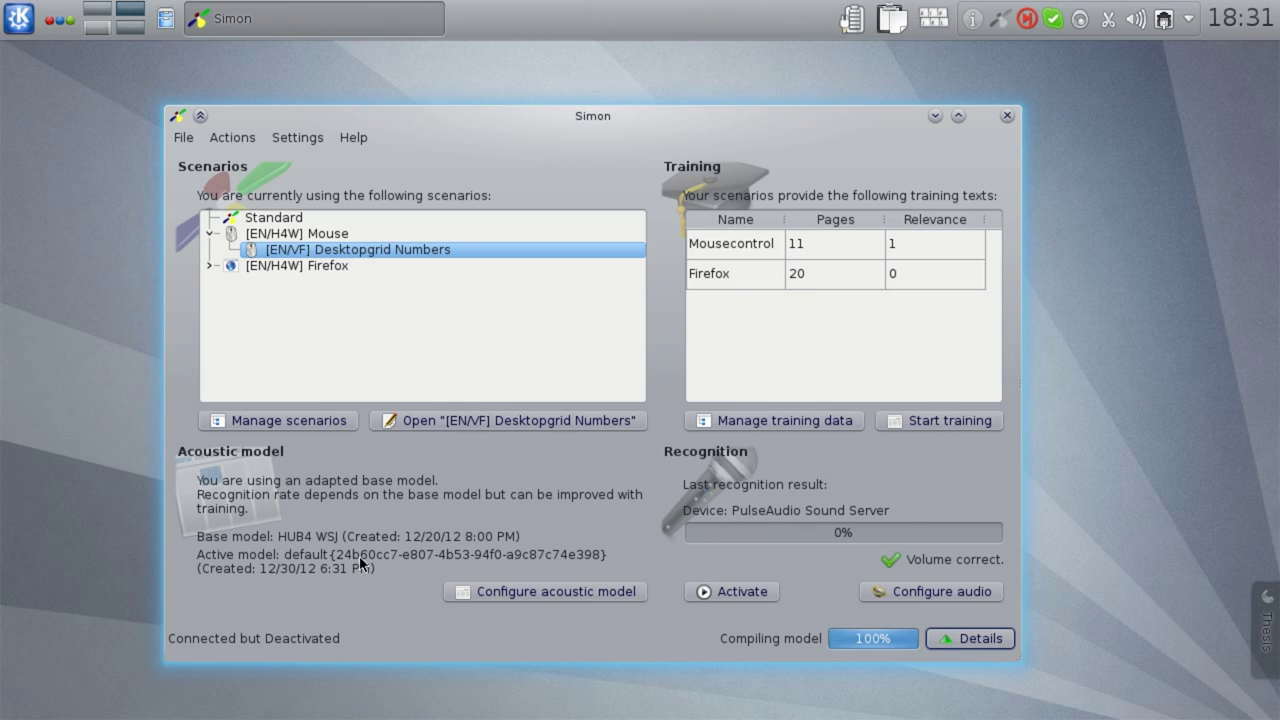
Start contributing the training samples and connect to the voxforge.org:4440 server.
left_click(181, 144)
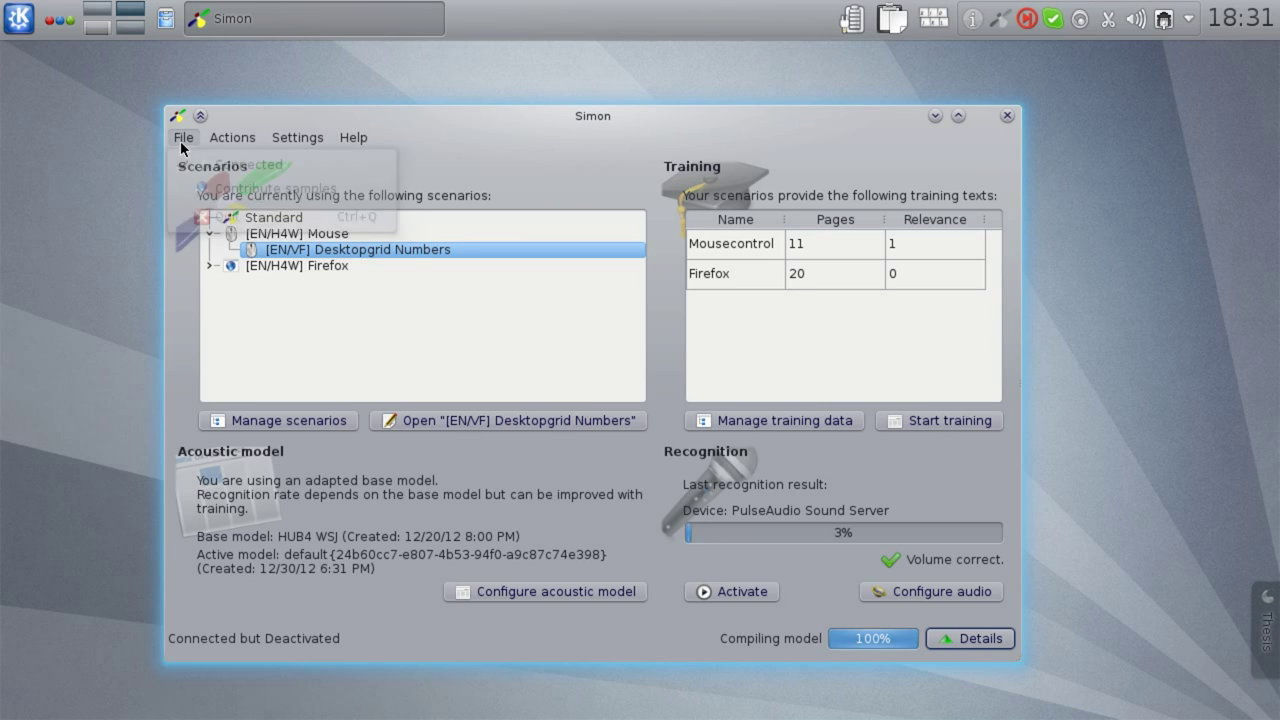
left_click(210, 185)
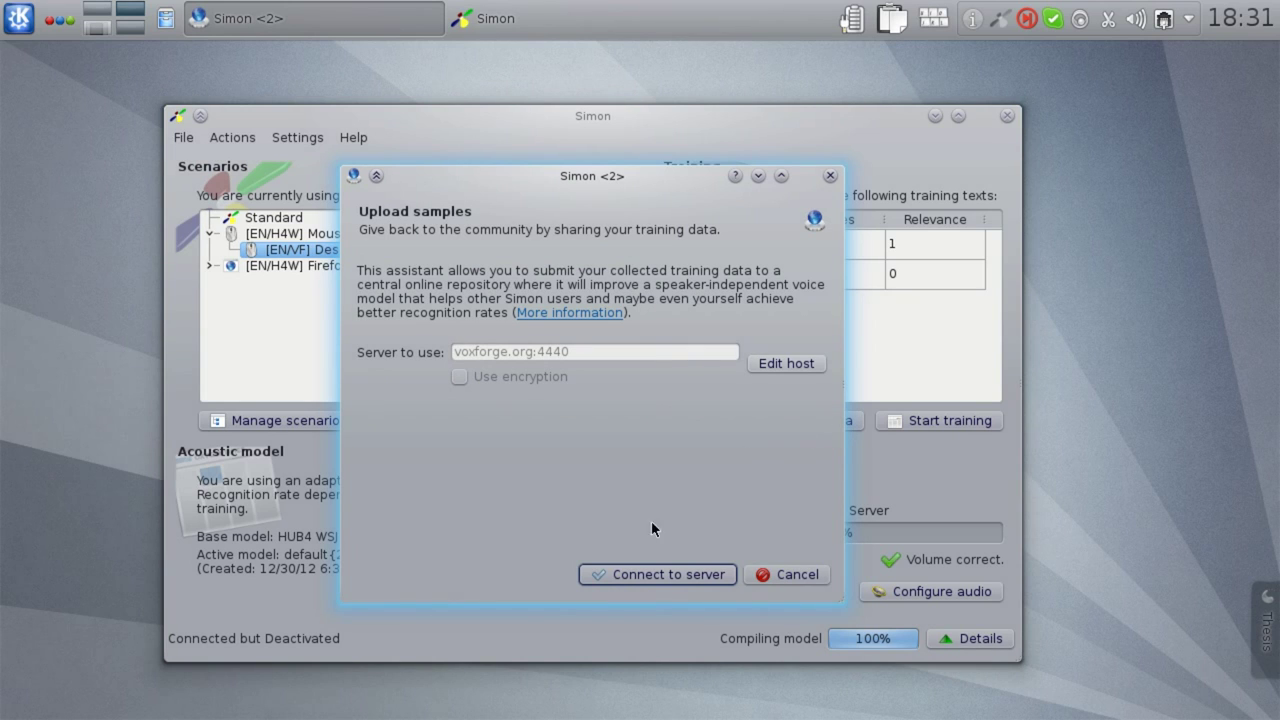
left_click(648, 574)
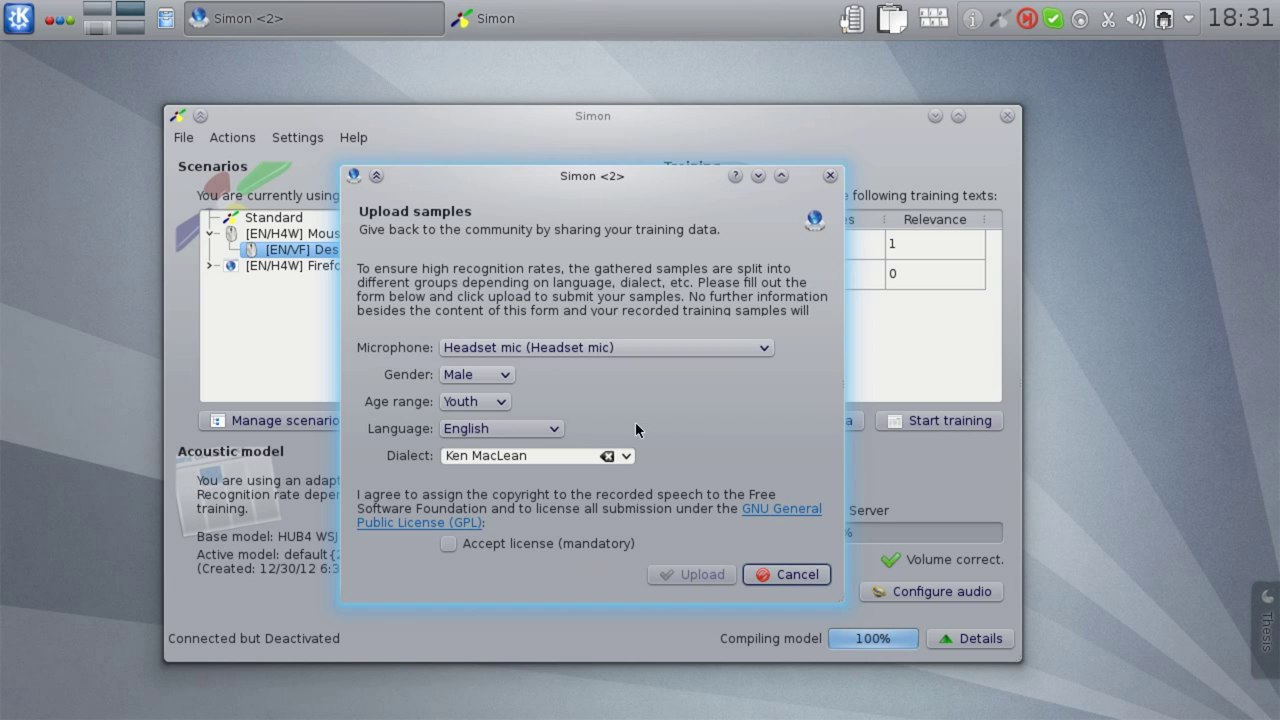
Upload the samples with Laptop Built-in mic as microphone and Other / None as dialect, accepting the mandatory license.
left_click(664, 347)
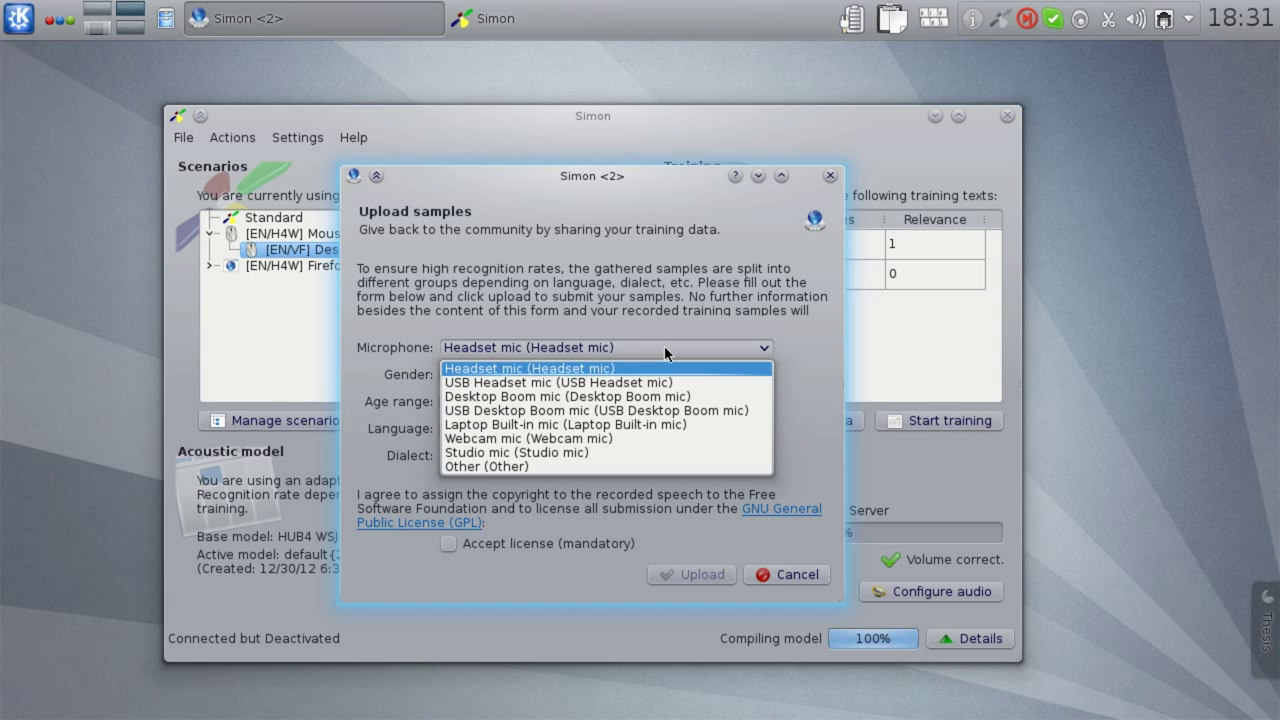
left_click(567, 421)
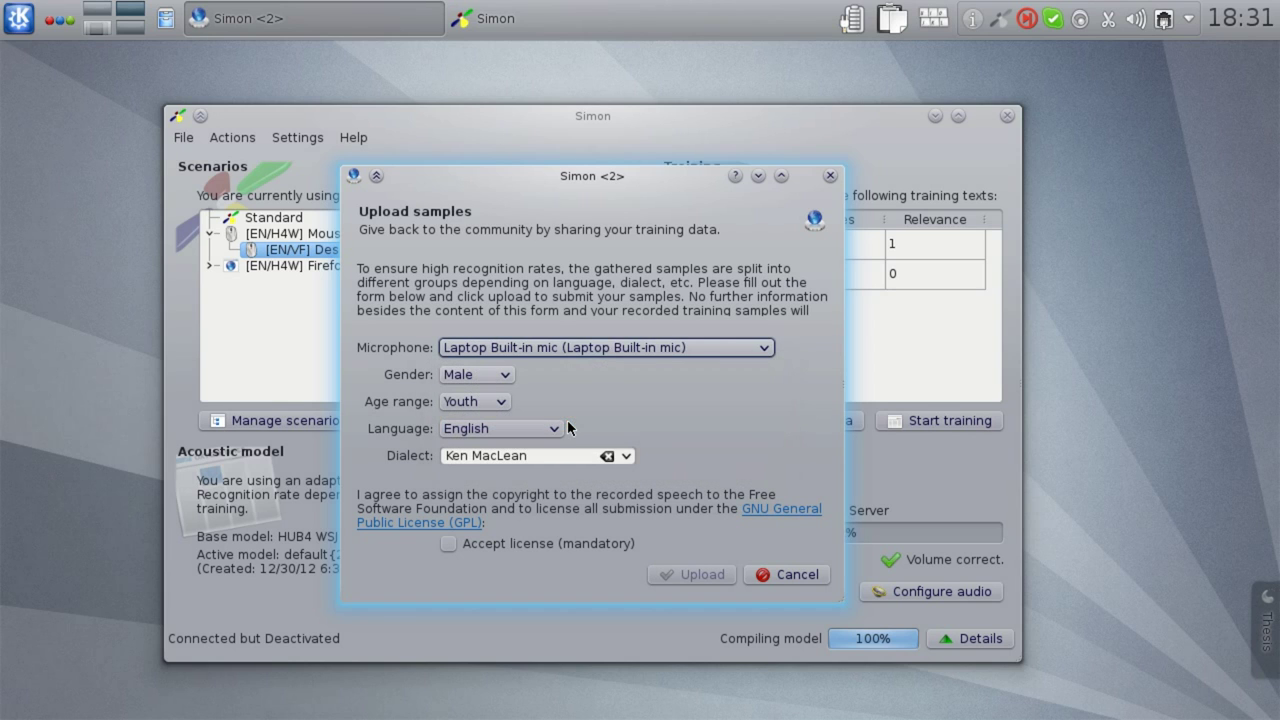
left_click(625, 456)
left_click(580, 514)
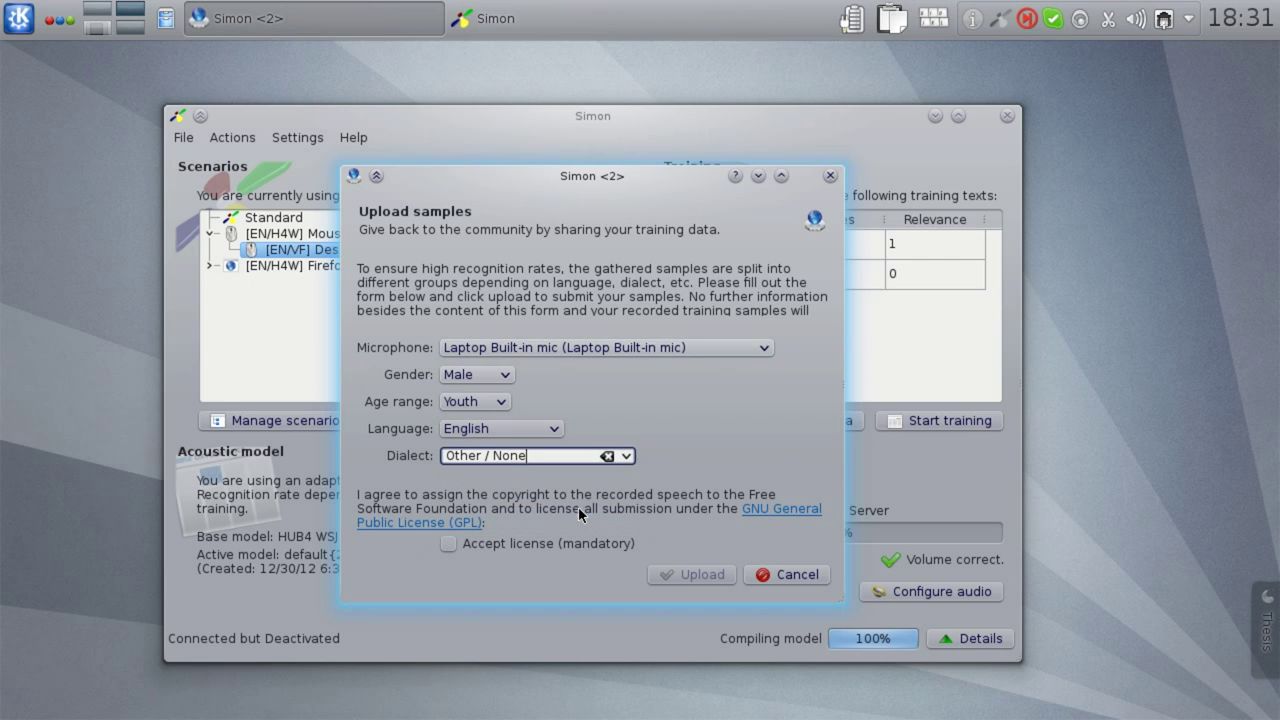
left_click(460, 541)
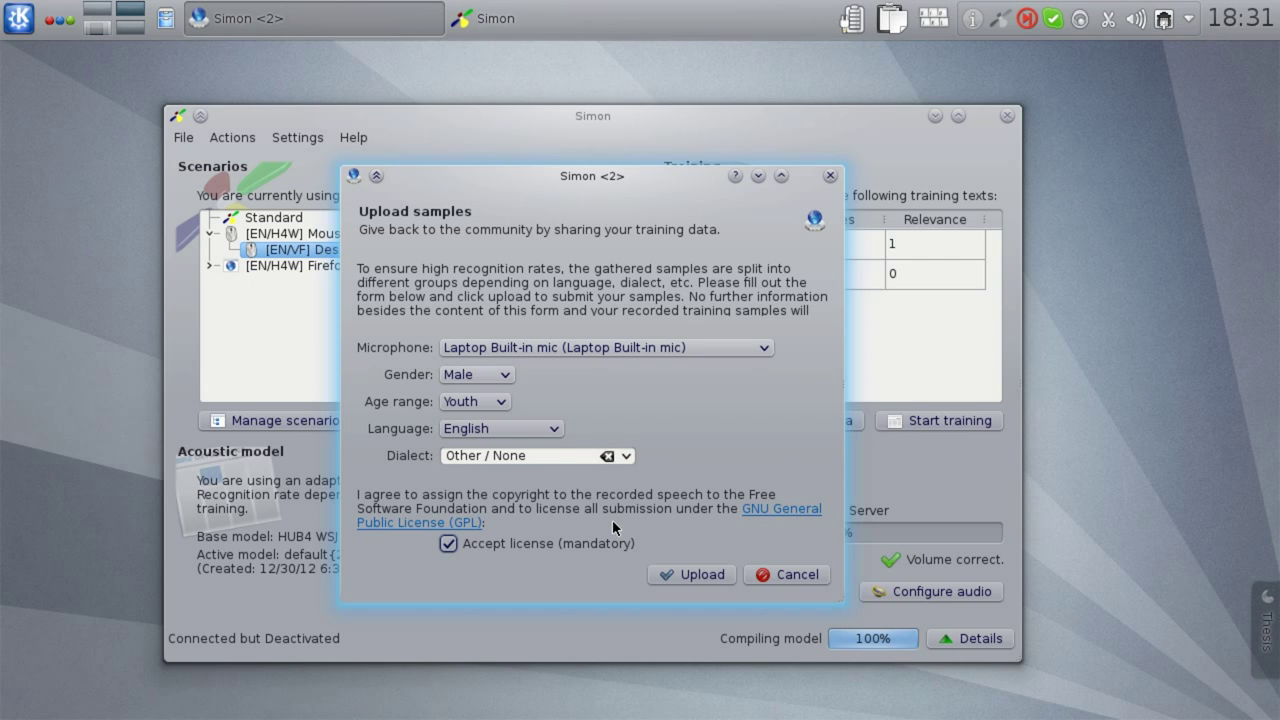
left_click(700, 572)
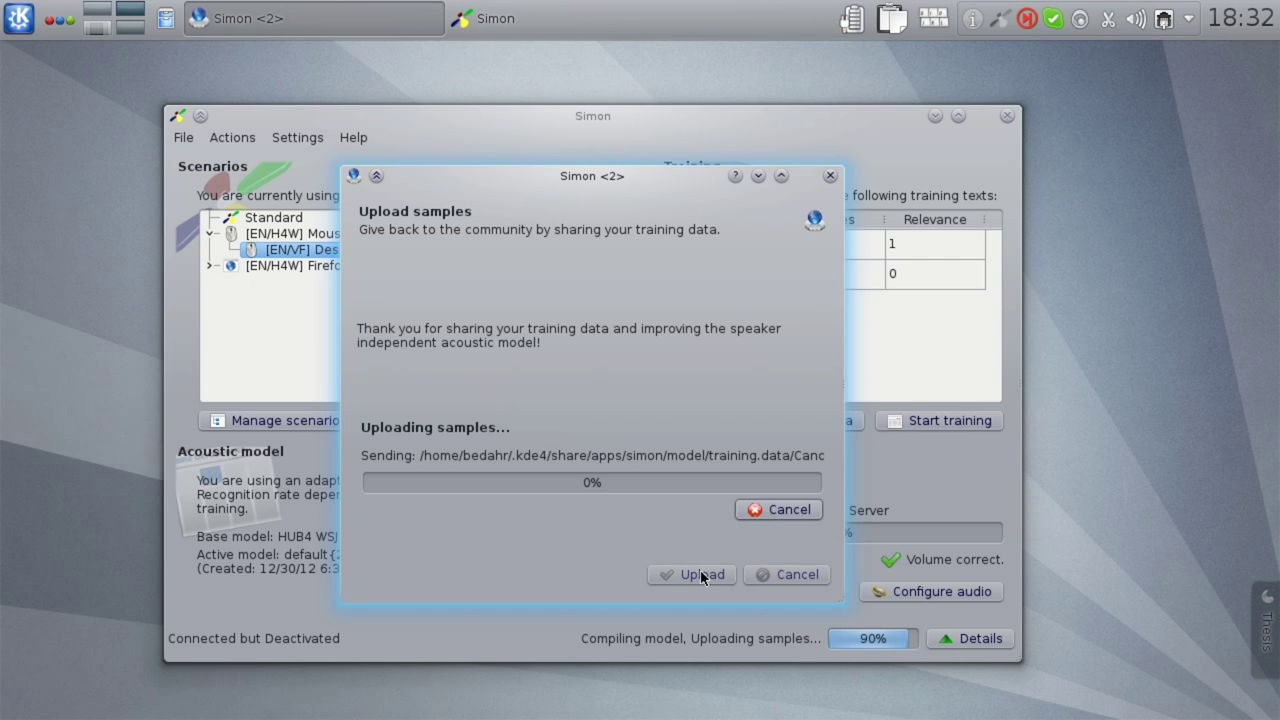